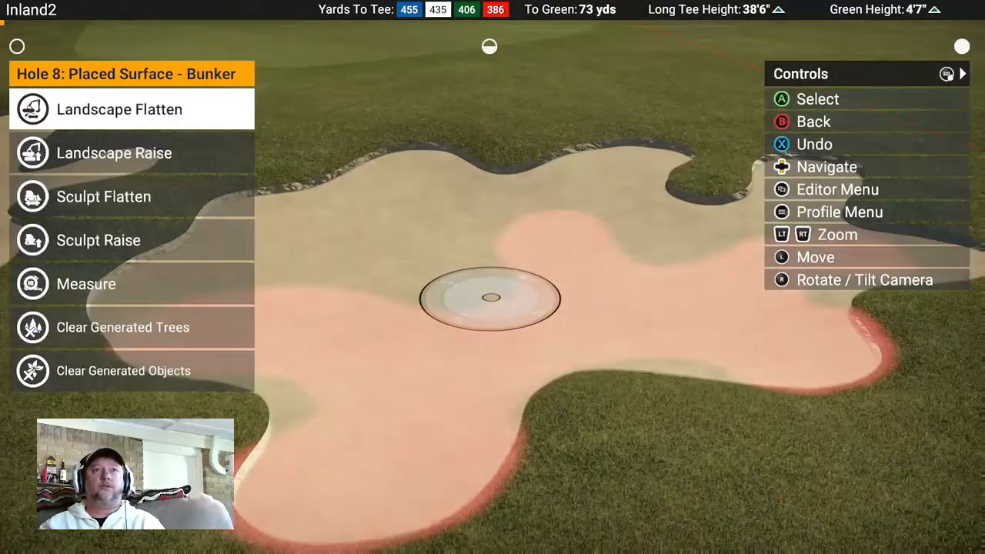
# Set up Landscape Raise over the Hole 8 bunker with the hardest-edged oval brush
pyautogui.press('Down')
pyautogui.press('Return')
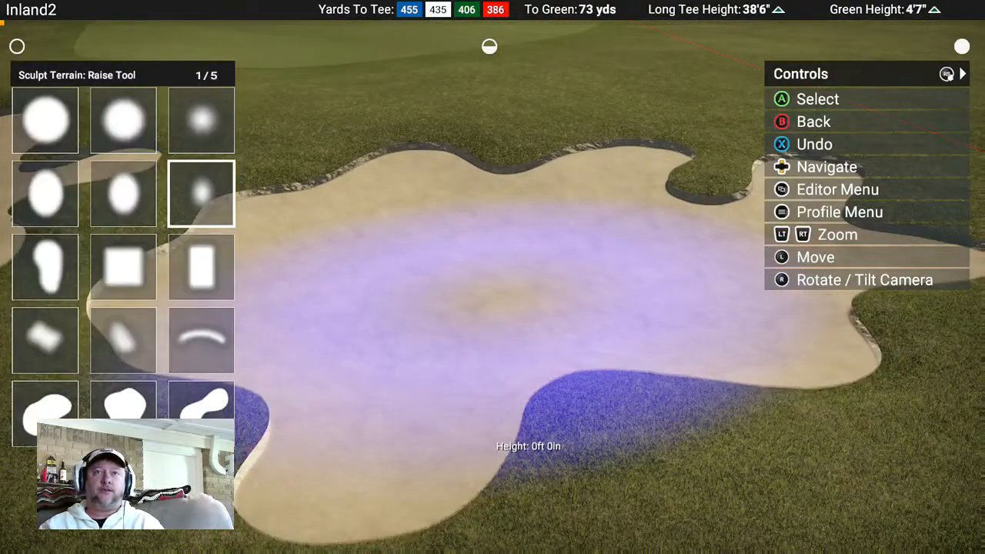
pyautogui.press('Left')
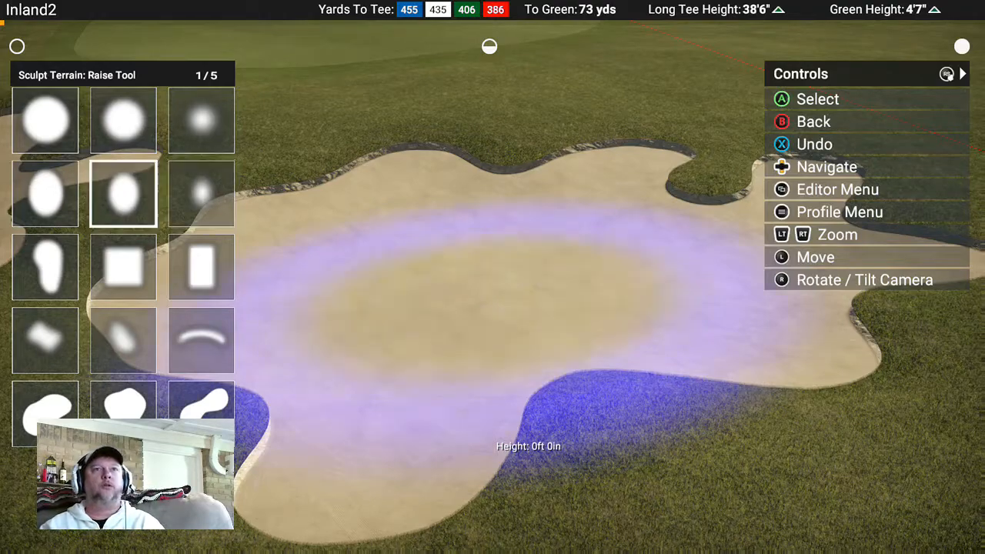
pyautogui.press('Left')
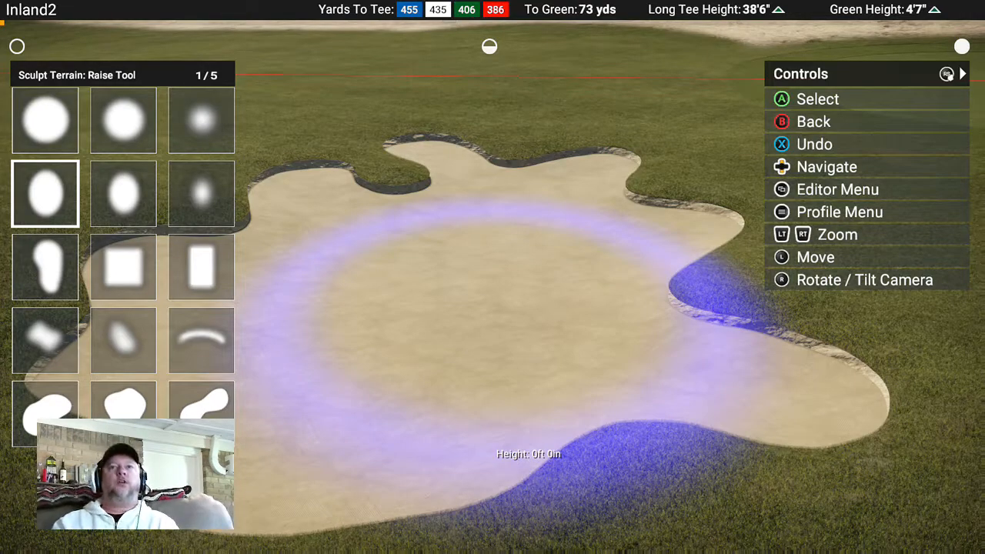
pyautogui.press('Return')
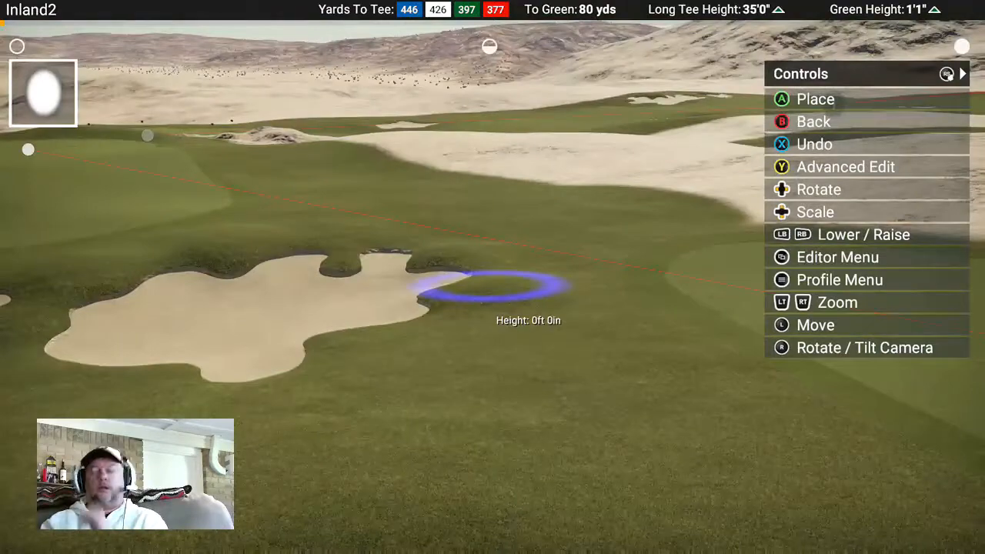
# Switch the raise brush to the medium-soft oval for shaping the ground around the bunkers
pyautogui.press('Escape')
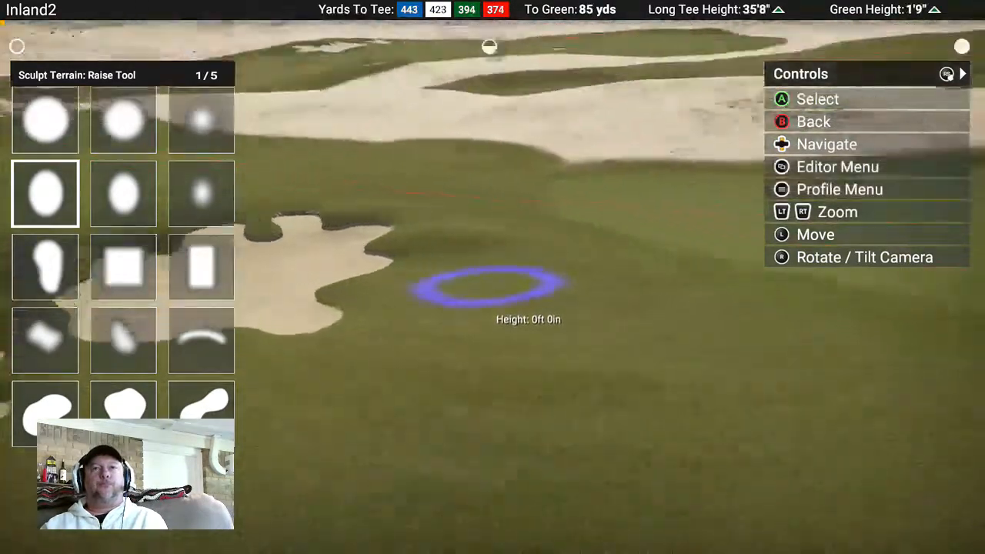
pyautogui.press('Right')
pyautogui.press('Left')
pyautogui.press('Right')
pyautogui.press('Return')
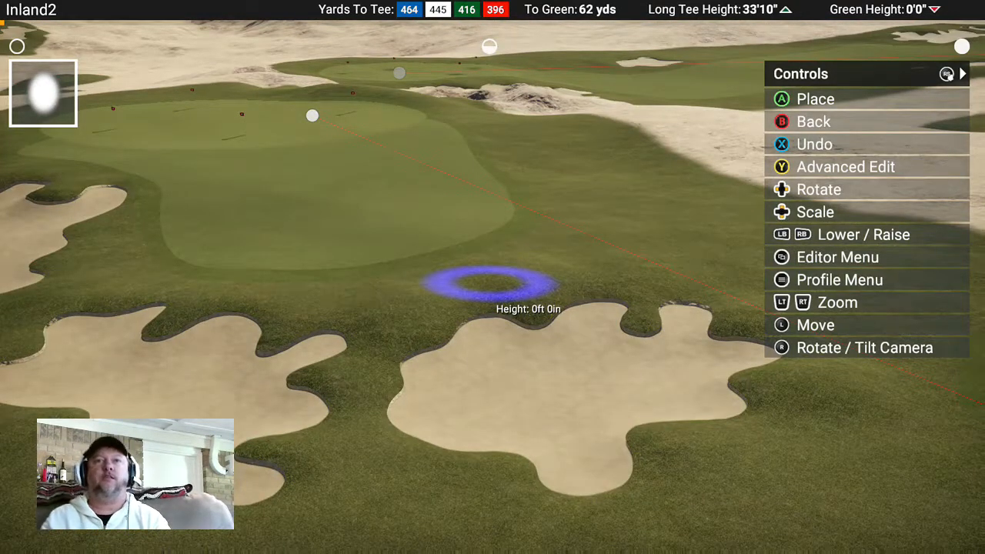
# Set up Landscape Flatten with the softest oval brush and enlarge it over the ground between the green and the bunkers
pyautogui.press('Escape')
pyautogui.press('Escape')
pyautogui.press('Up')
pyautogui.press('Return')
pyautogui.press('Right')
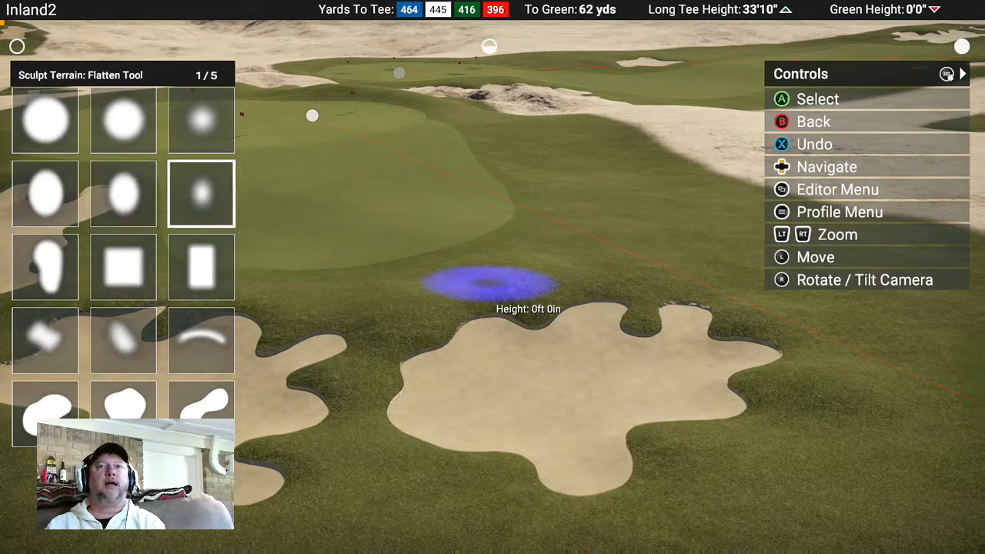
pyautogui.press('Return')
pyautogui.press('Up')
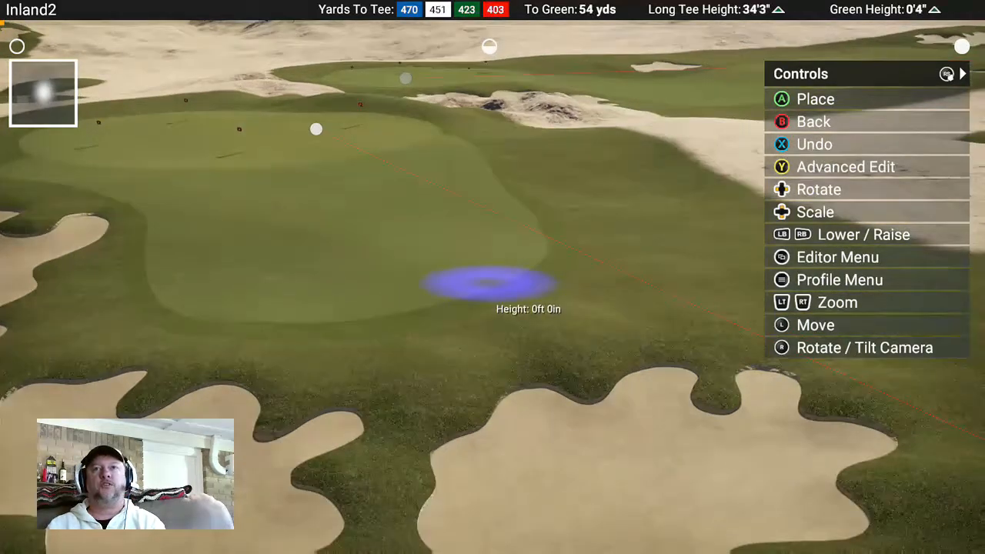
pyautogui.press('Up')
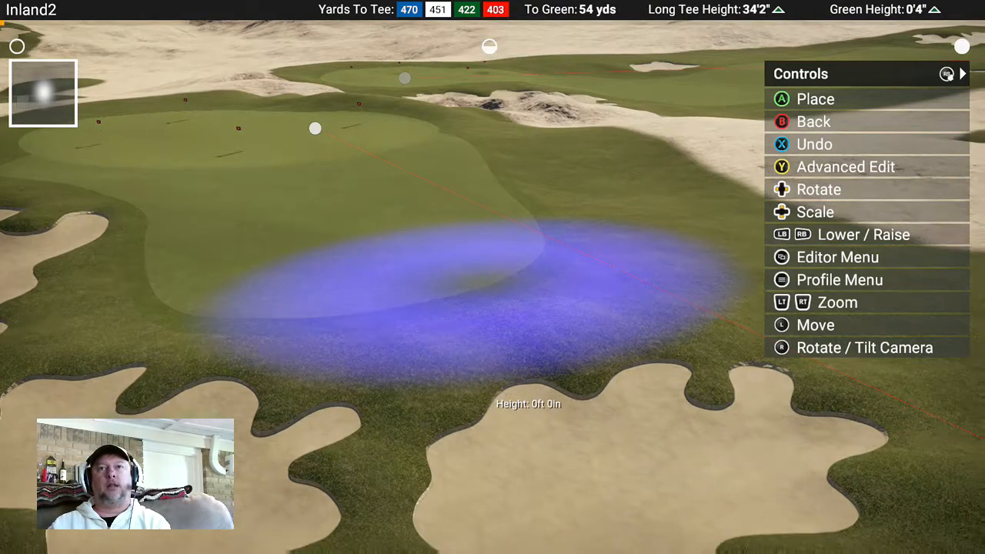
pyautogui.press('Down')
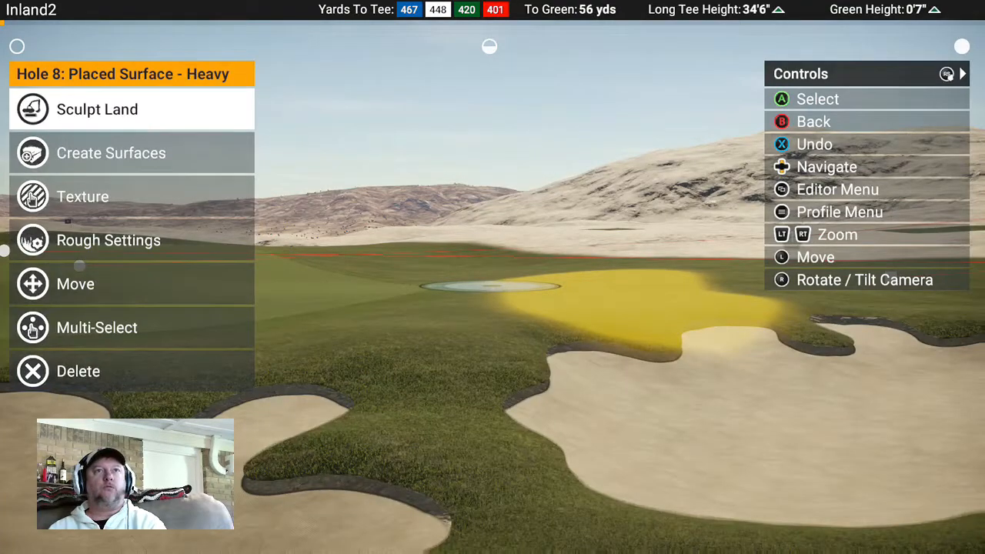
# Set up Landscape Raise with the hardest-edged oval brush beside the heavy rough patch behind the bunker
pyautogui.press('Return')
pyautogui.press('Down')
pyautogui.press('Return')
pyautogui.press('Left')
pyautogui.press('Left')
pyautogui.press('Return')
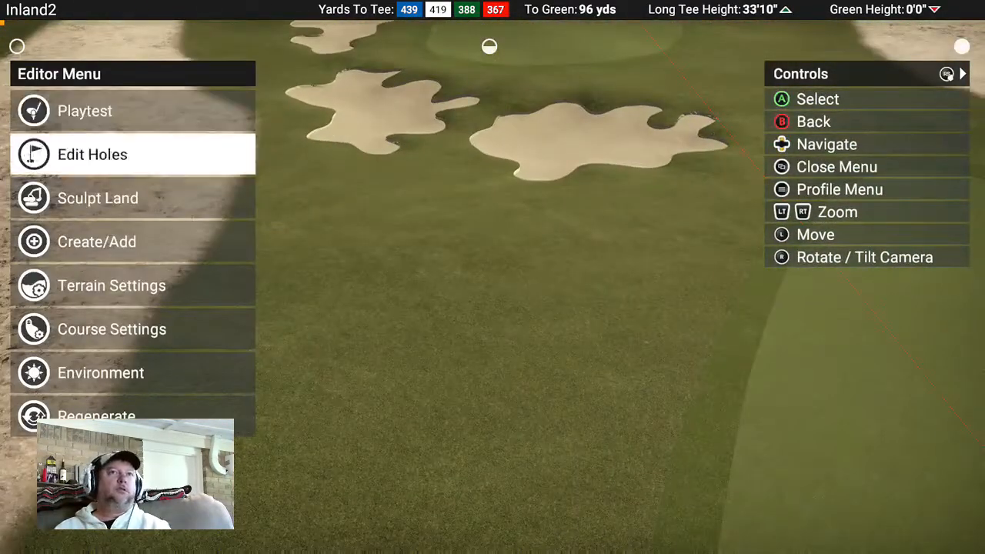
# Start creating a new bunker surface in Brush mode short of the existing bunkers
pyautogui.press('Down')
pyautogui.press('Down')
pyautogui.press('Return')
pyautogui.press('Down')
pyautogui.press('Down')
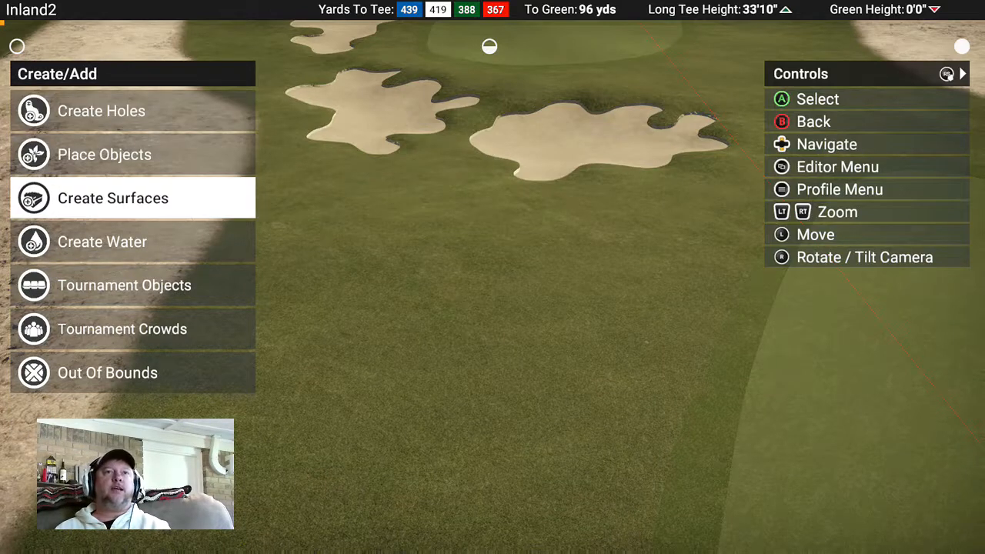
pyautogui.press('Return')
pyautogui.press('Return')
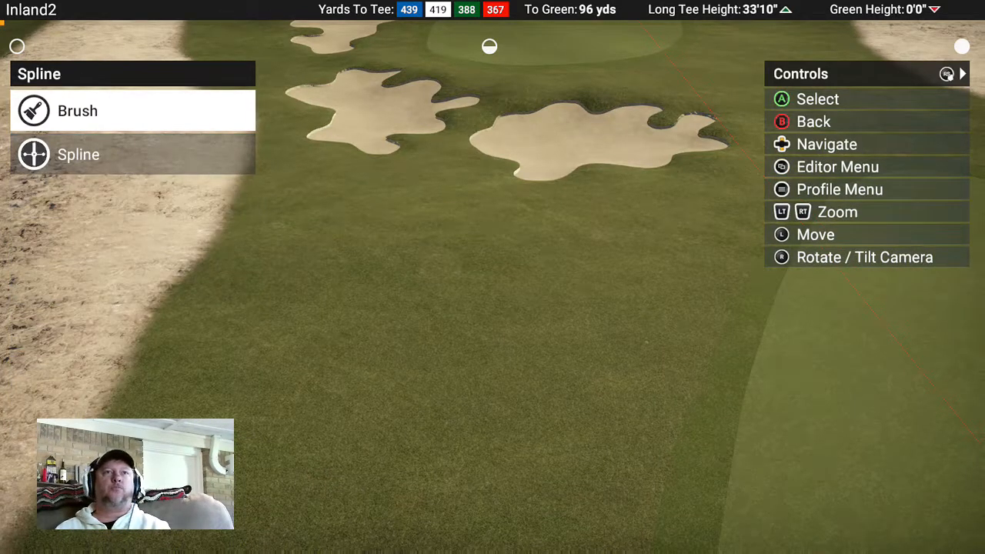
pyautogui.press('Return')
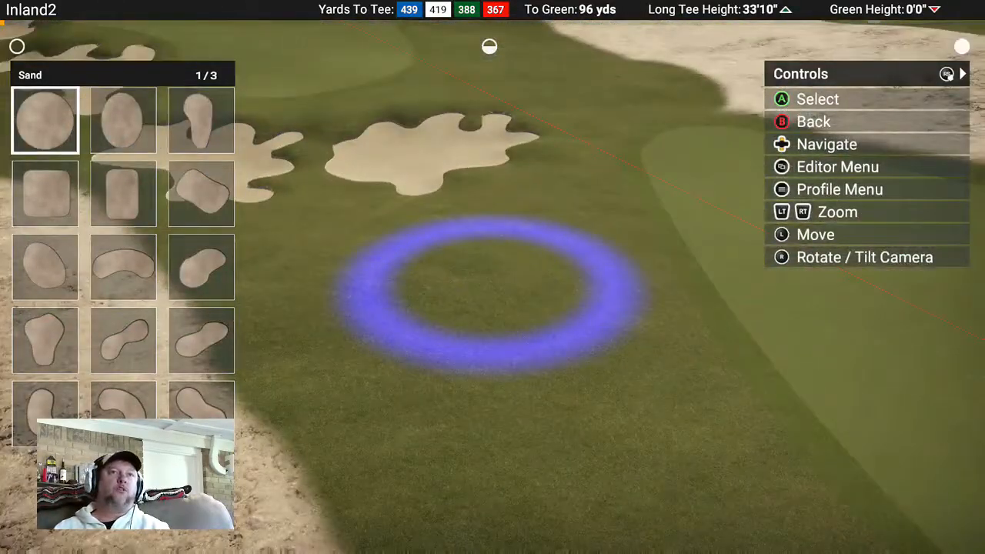
# Place a many-lobed sand bunker shape about 94 yards from the green, in front of the existing bunkers
pyautogui.press('Left')
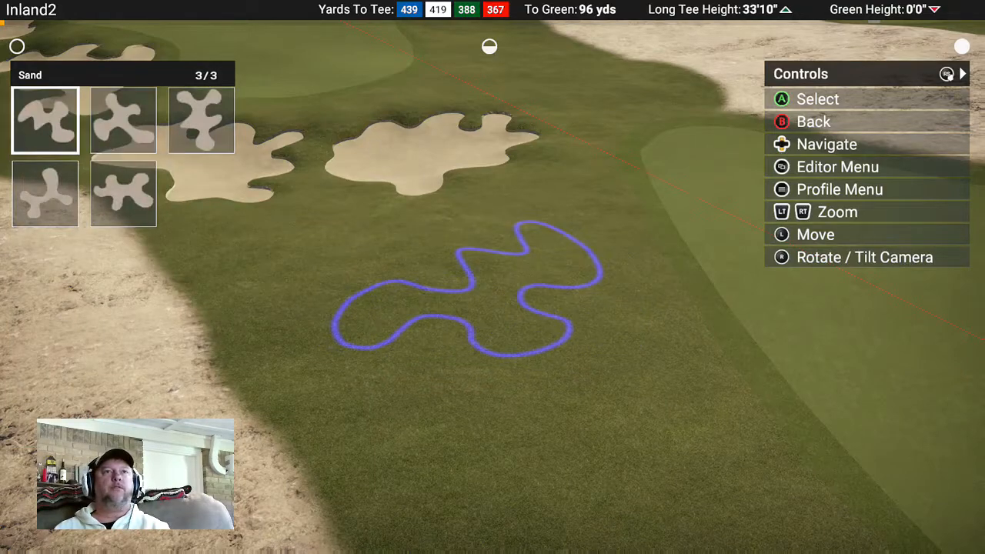
pyautogui.press('Left')
pyautogui.press('Left')
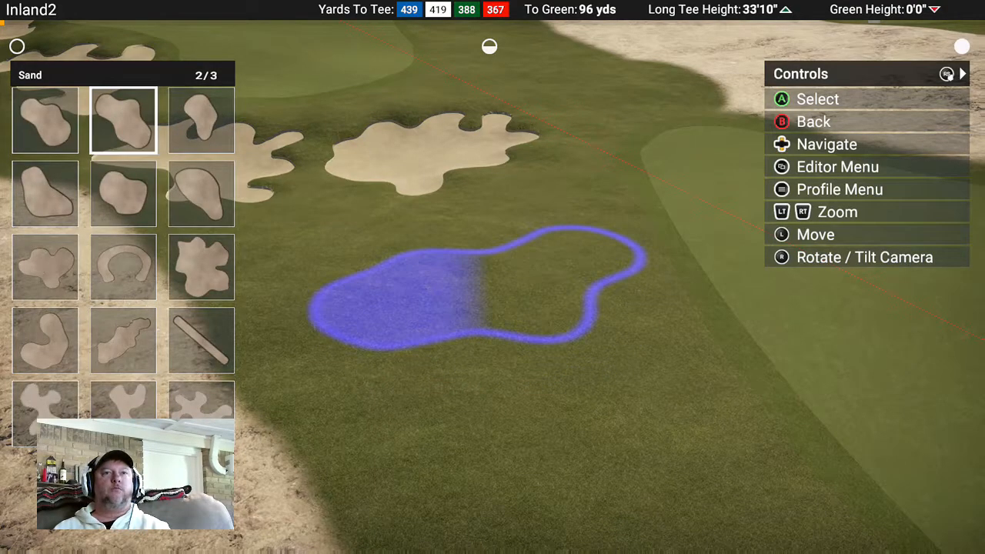
pyautogui.press('Up')
pyautogui.press('Left')
pyautogui.press('Return')
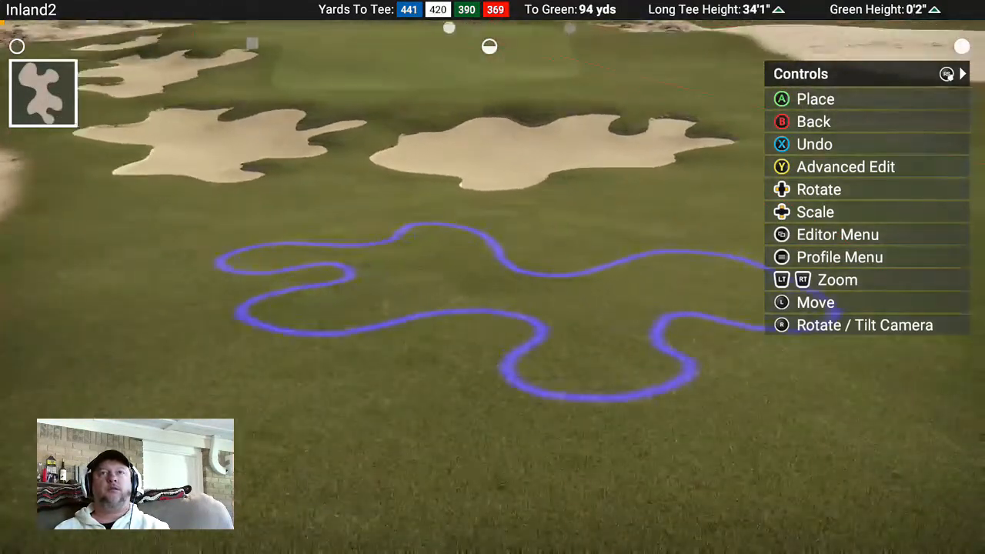
pyautogui.press('Return')
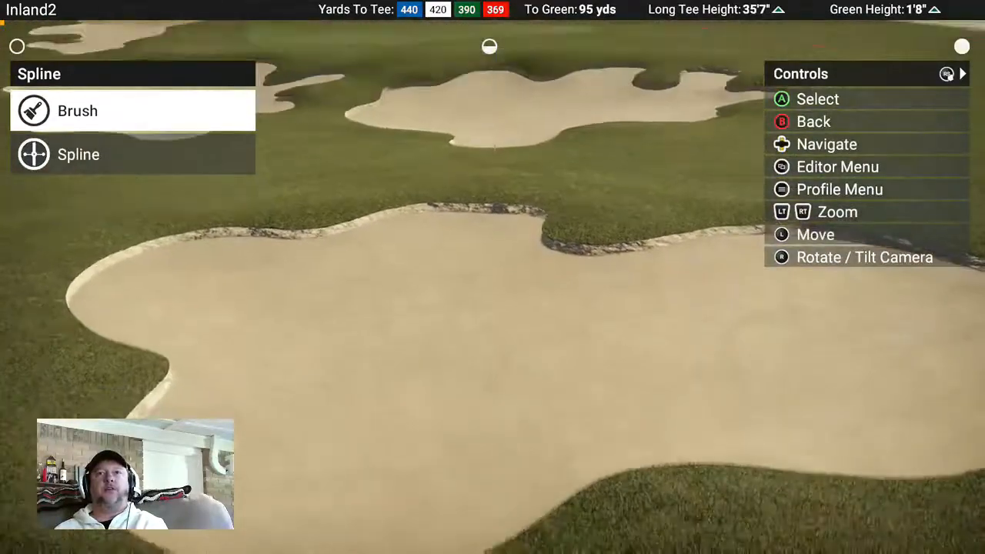
pyautogui.press('Down')
pyautogui.press('Down')
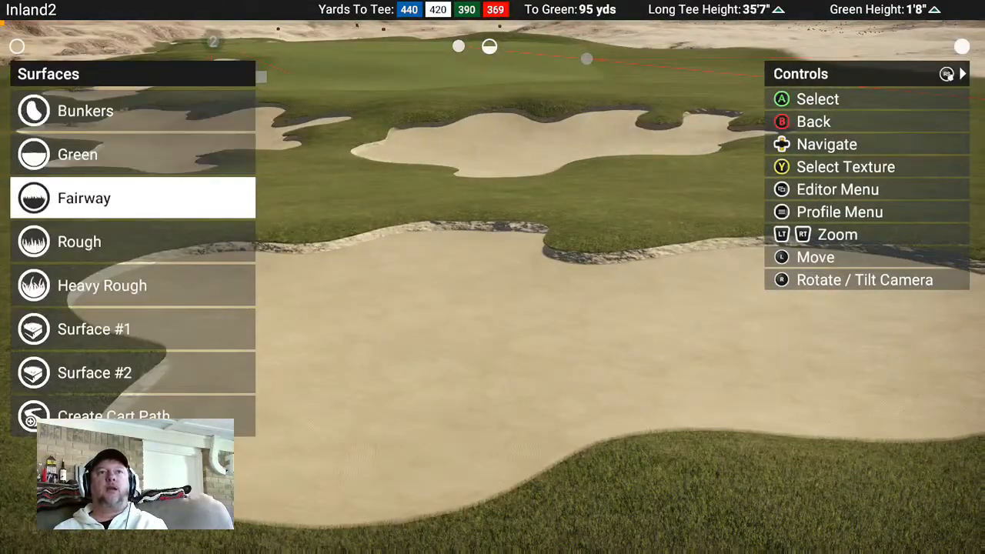
pyautogui.press('Down')
pyautogui.press('Escape')
pyautogui.press('Escape')
# Set up Landscape Raise with the hardest-edged oval brush over the edge of the newly placed bunker
pyautogui.press('Up')
pyautogui.press('Return')
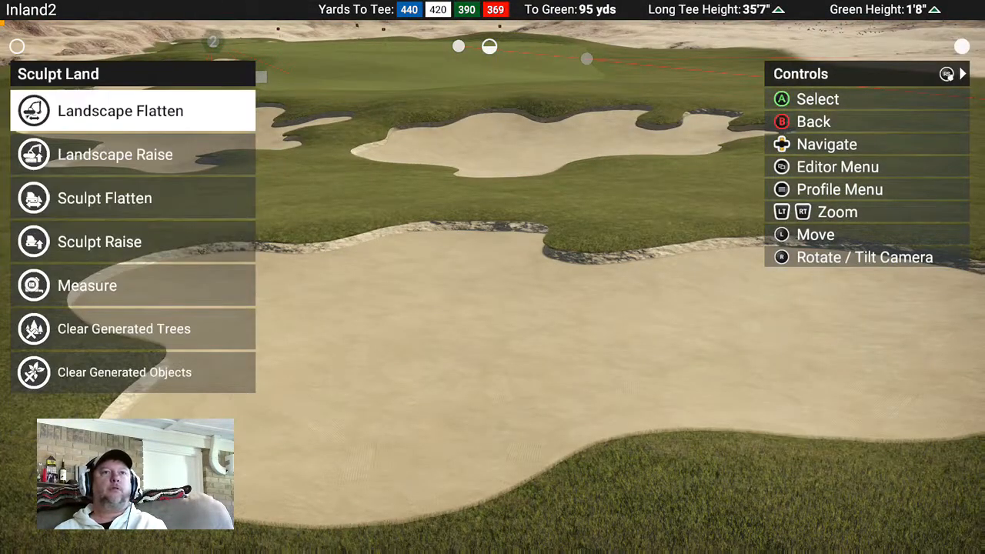
pyautogui.press('Down')
pyautogui.press('Return')
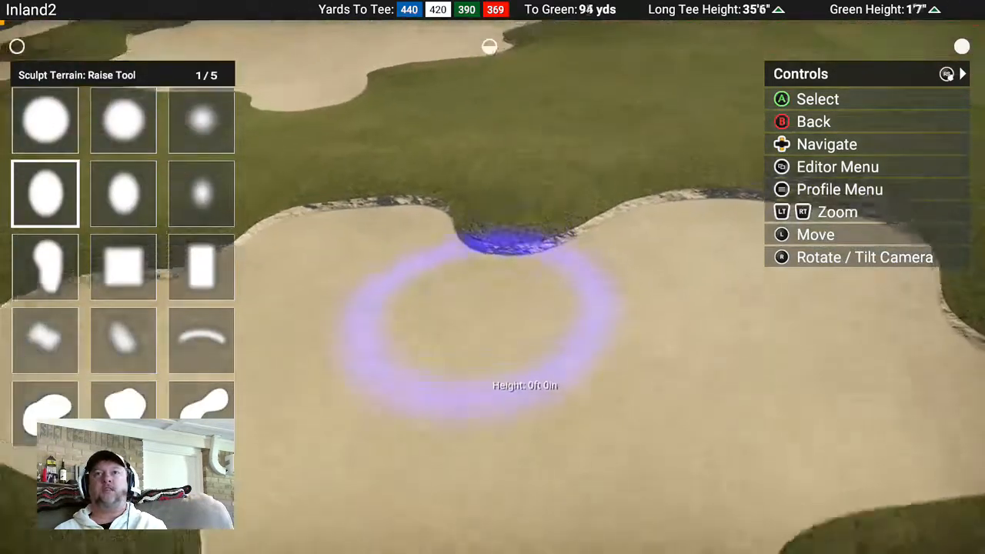
pyautogui.press('Return')
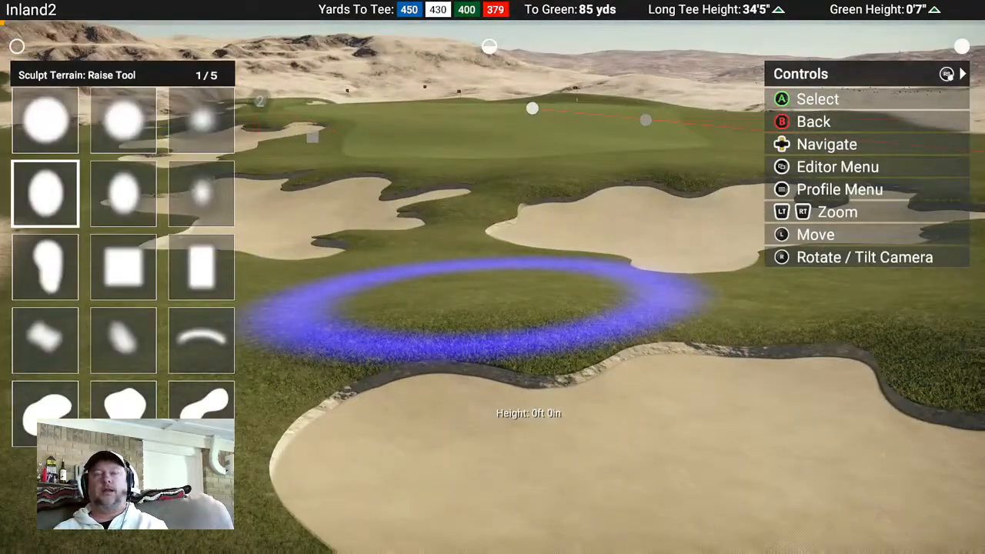
pyautogui.press('Return')
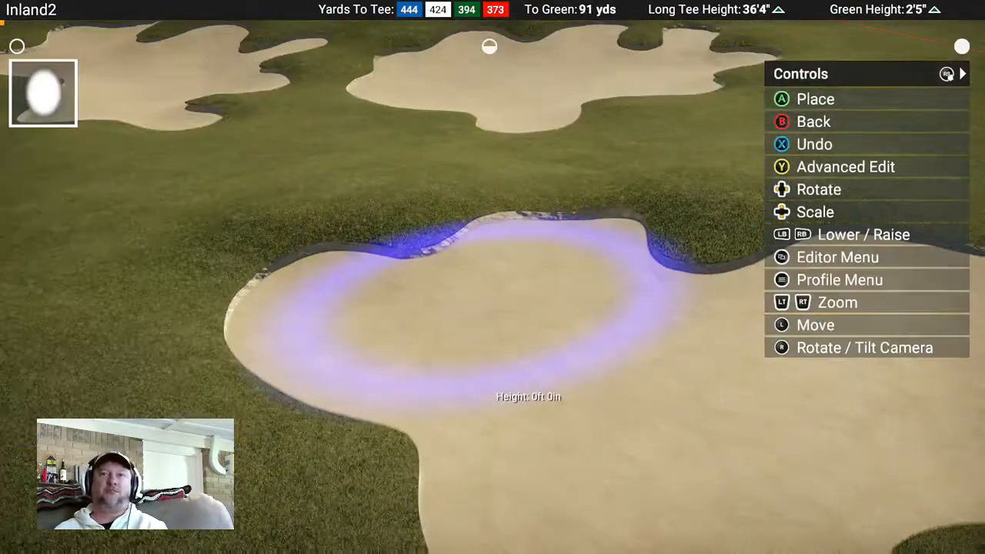